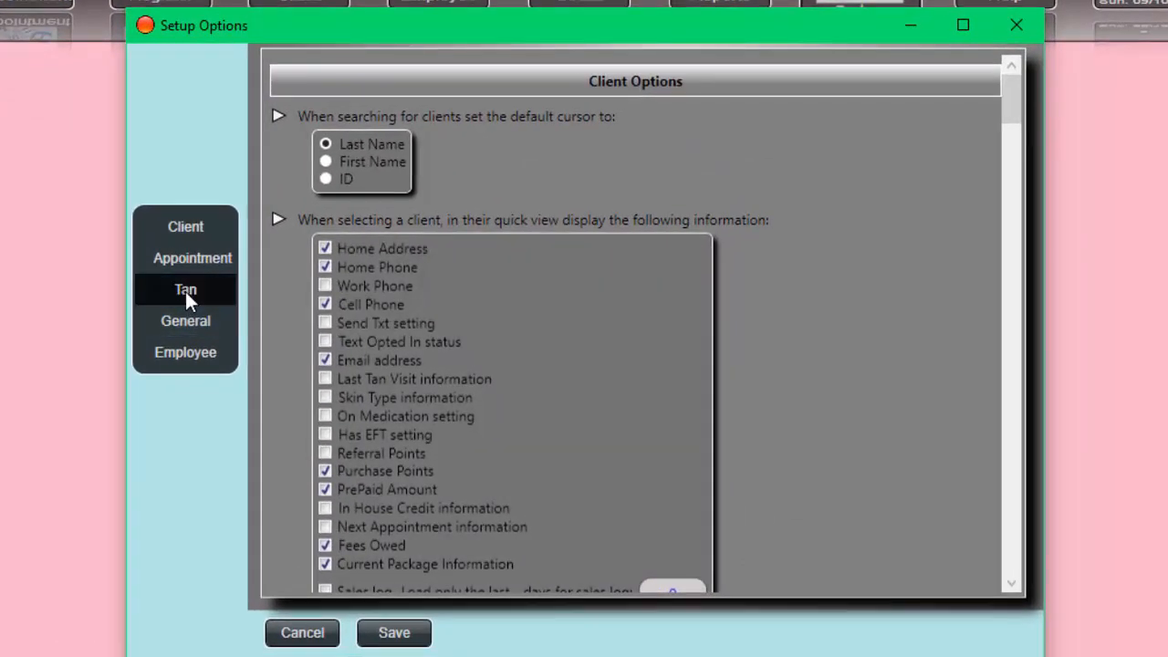
- In the Tan options, enable automatic borrowing from same-type packages and charging extra units at the service's "Needed Units Price"
{"action": "left_click", "coordinate": [185, 291]}
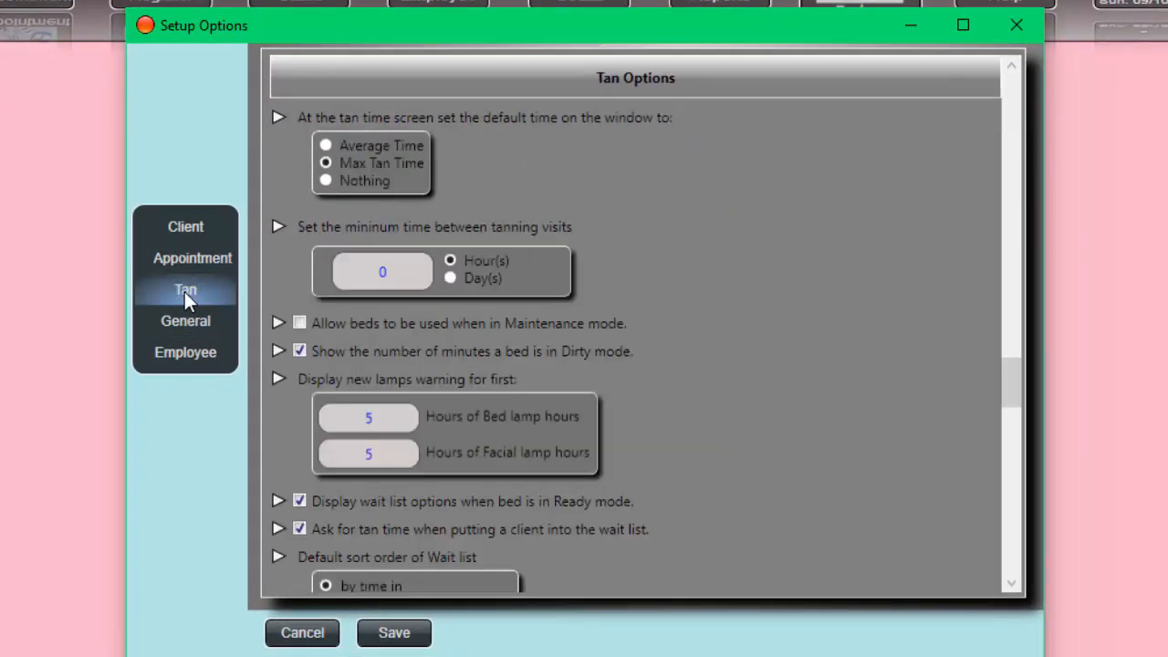
{"action": "scroll", "coordinate": [748, 439], "scroll_direction": "down", "scroll_amount": 10}
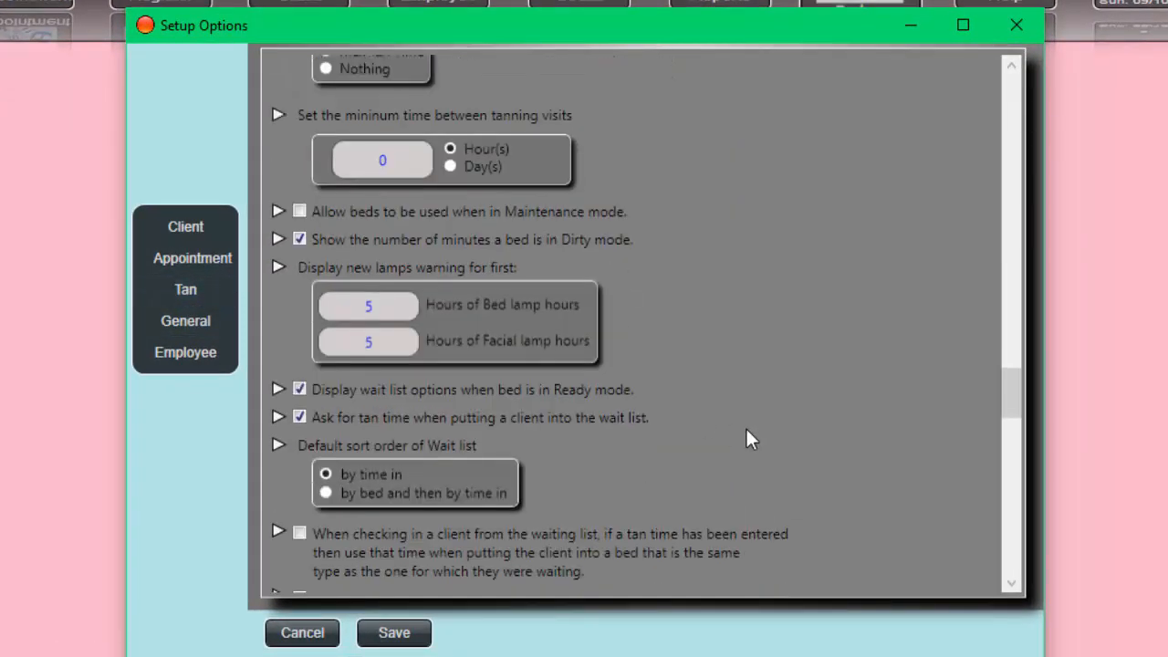
{"action": "scroll", "coordinate": [748, 439], "scroll_direction": "down", "scroll_amount": 8}
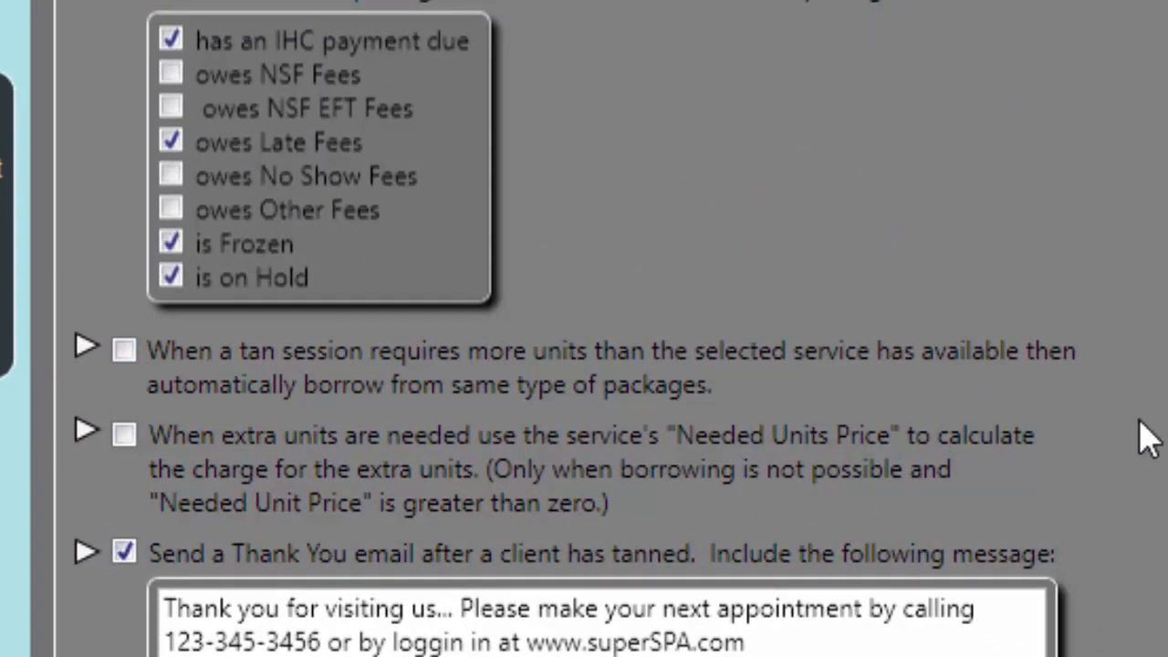
{"action": "left_click", "coordinate": [125, 351]}
{"action": "left_click", "coordinate": [135, 436]}
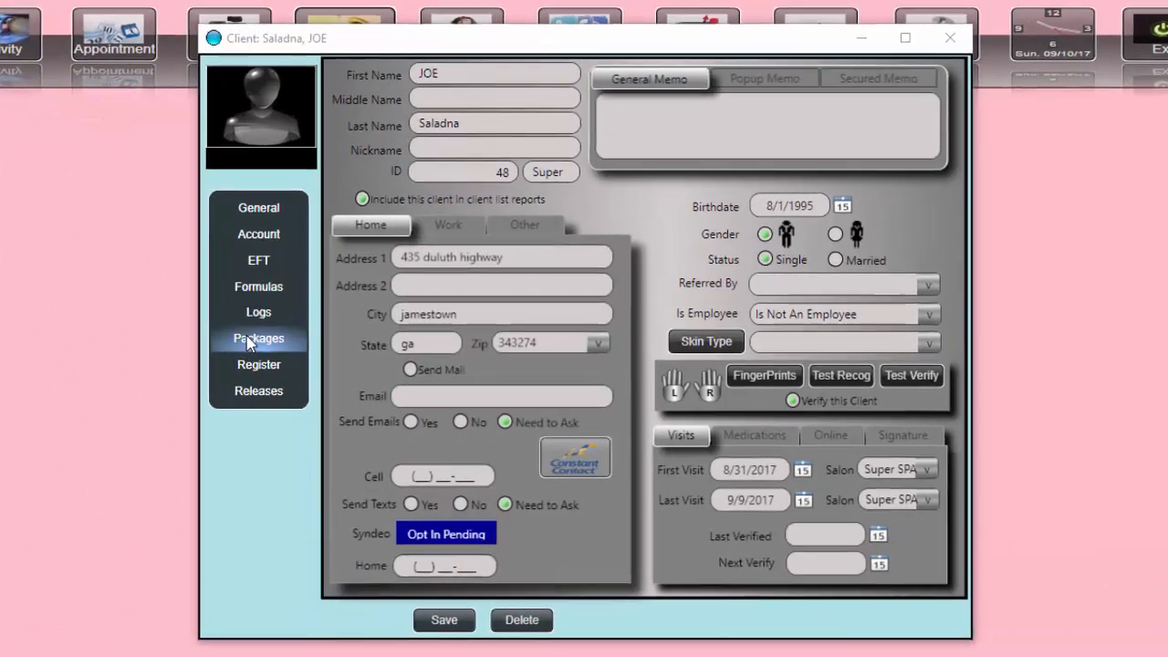
- Open the client's packages to examine the units available on each
{"action": "left_click", "coordinate": [298, 332]}
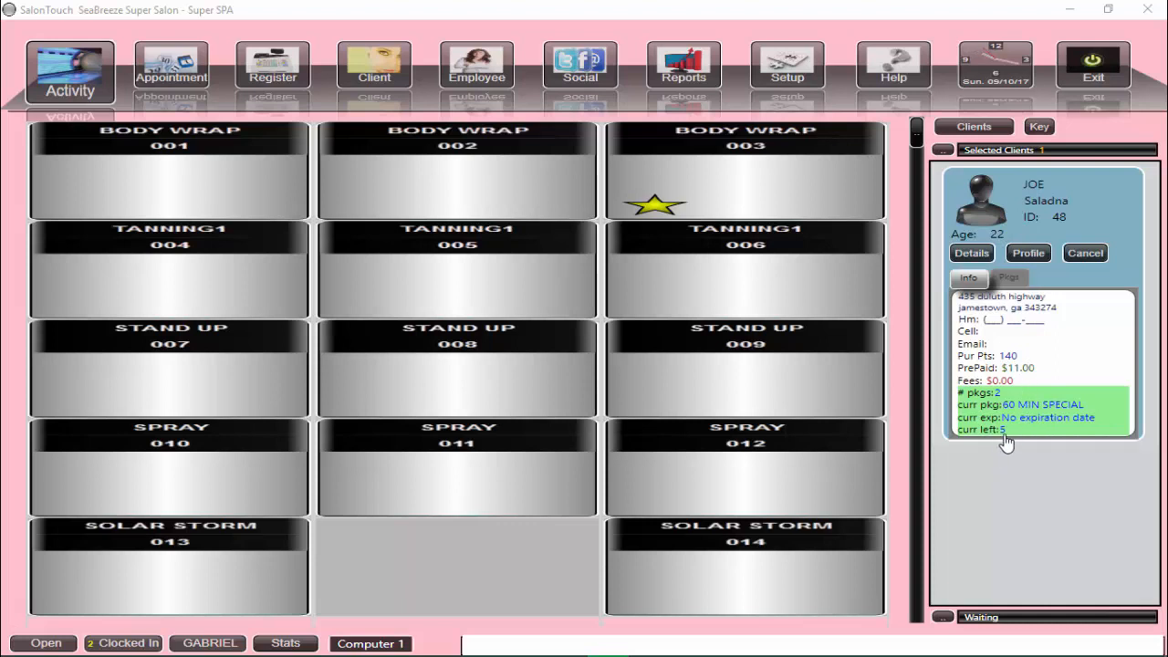
- Put the selected client into SOLAR STORM room 013 on the 60 MIN SPECIAL for 10 minutes, agreeing to borrow units from other packages
{"action": "left_click", "coordinate": [219, 578]}
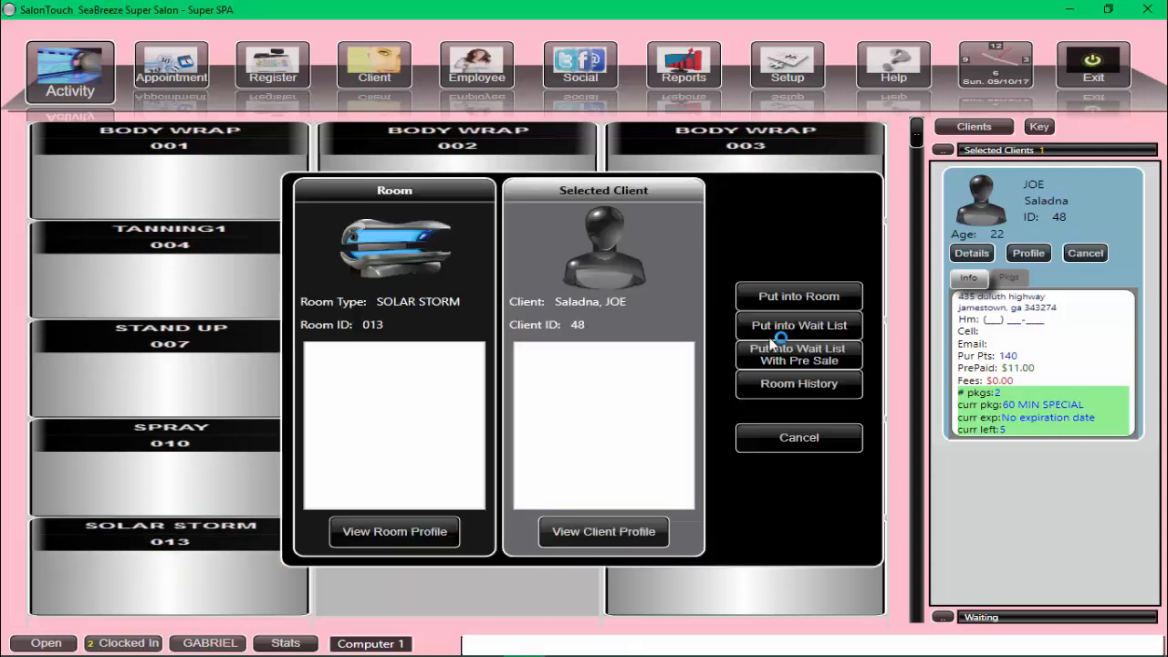
{"action": "left_click", "coordinate": [780, 302]}
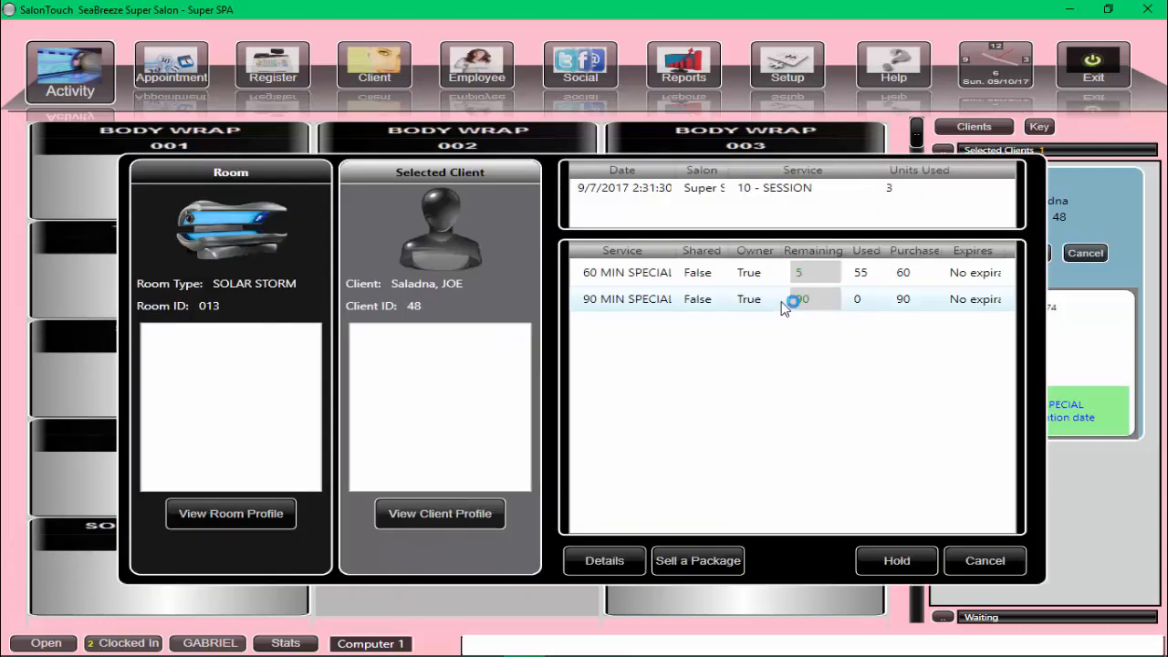
{"action": "left_click", "coordinate": [664, 272]}
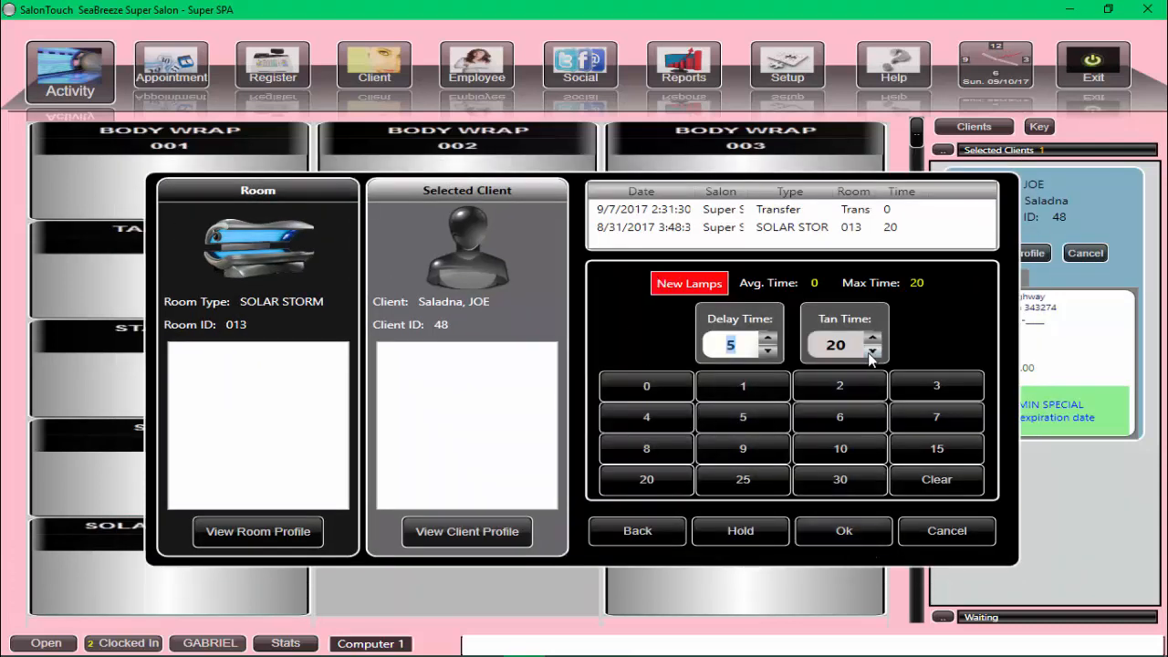
{"action": "left_click", "coordinate": [844, 341]}
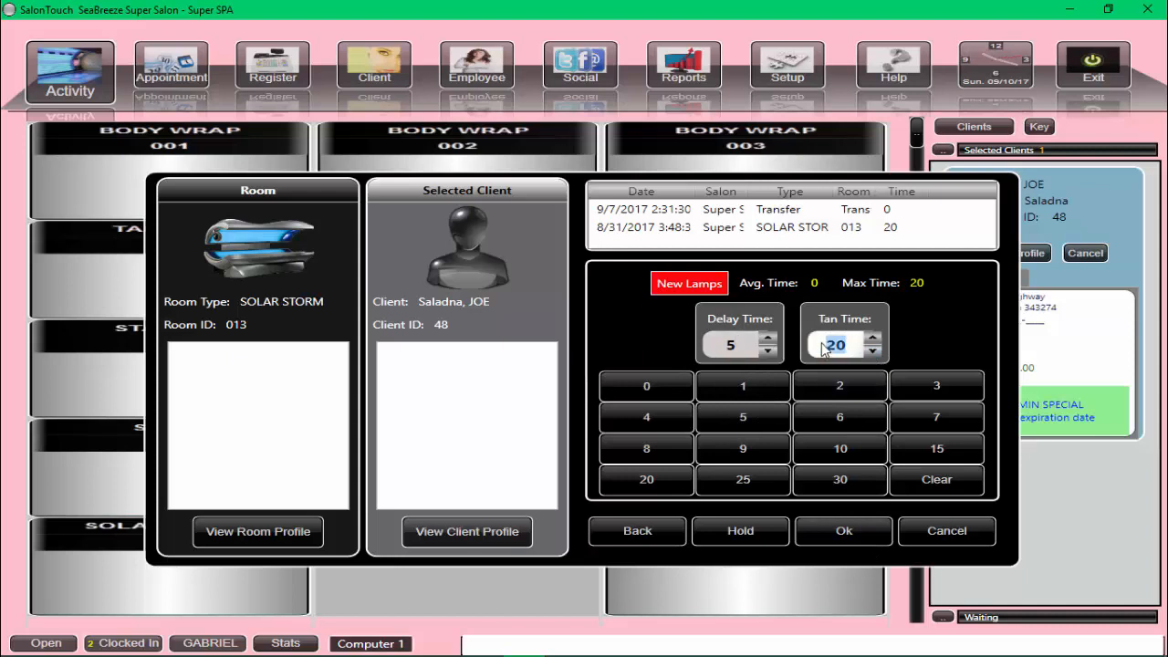
{"action": "type", "text": "10"}
{"action": "left_click", "coordinate": [843, 530]}
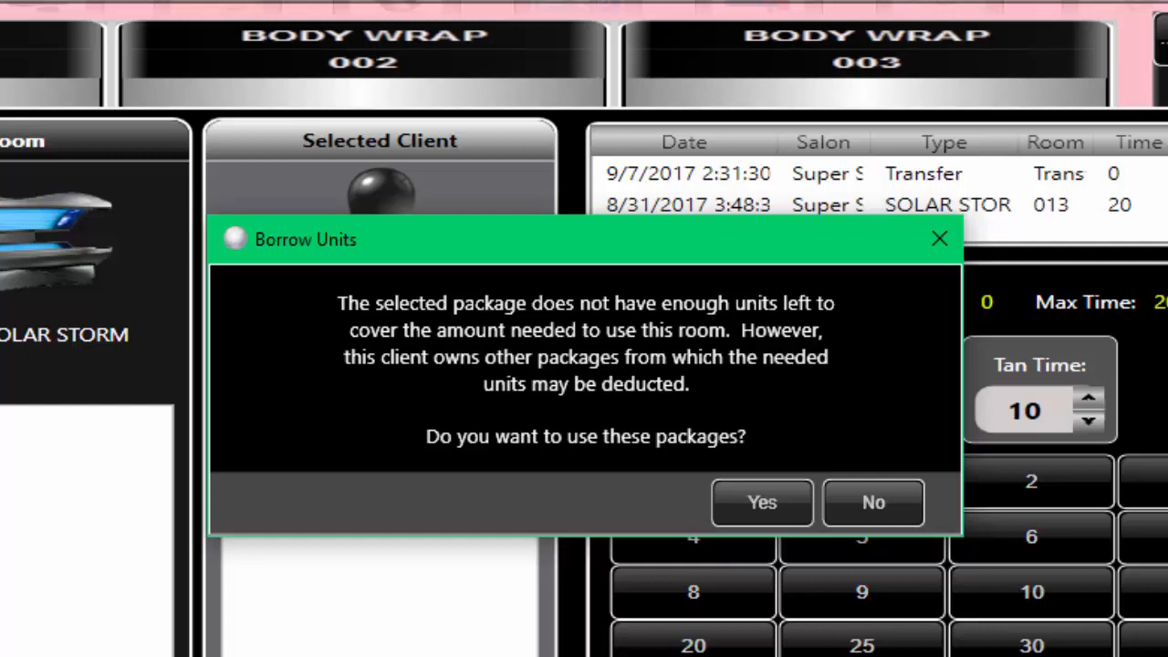
{"action": "left_click", "coordinate": [767, 504]}
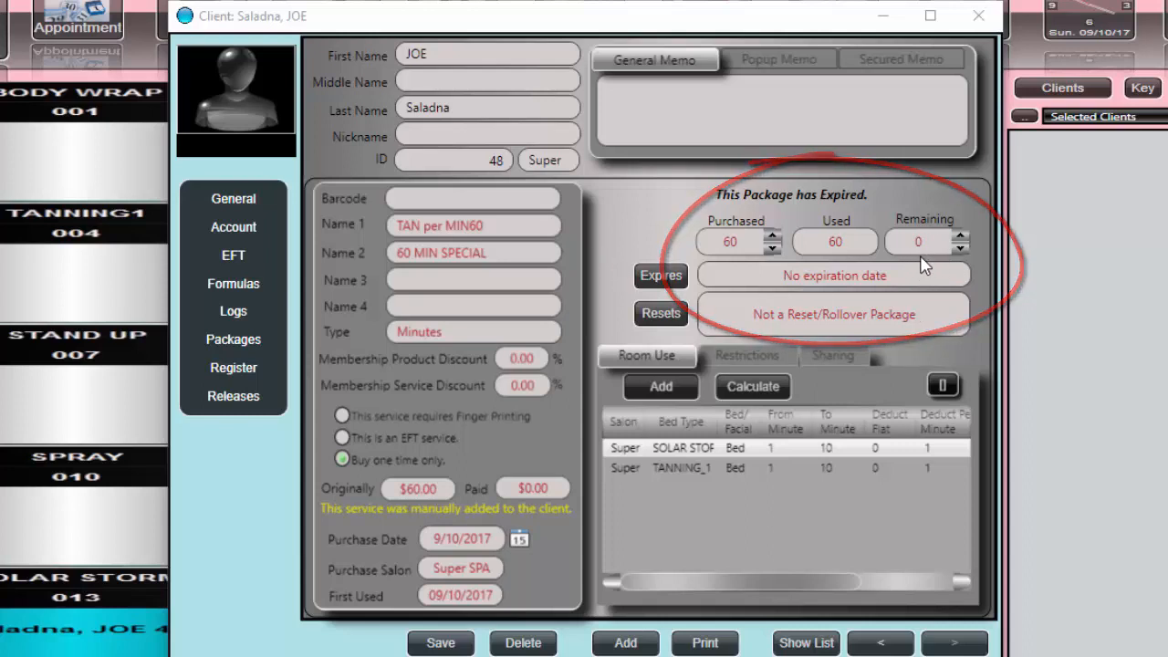
- Page through the client's package records to examine the used and remaining units
{"action": "left_click", "coordinate": [881, 644]}
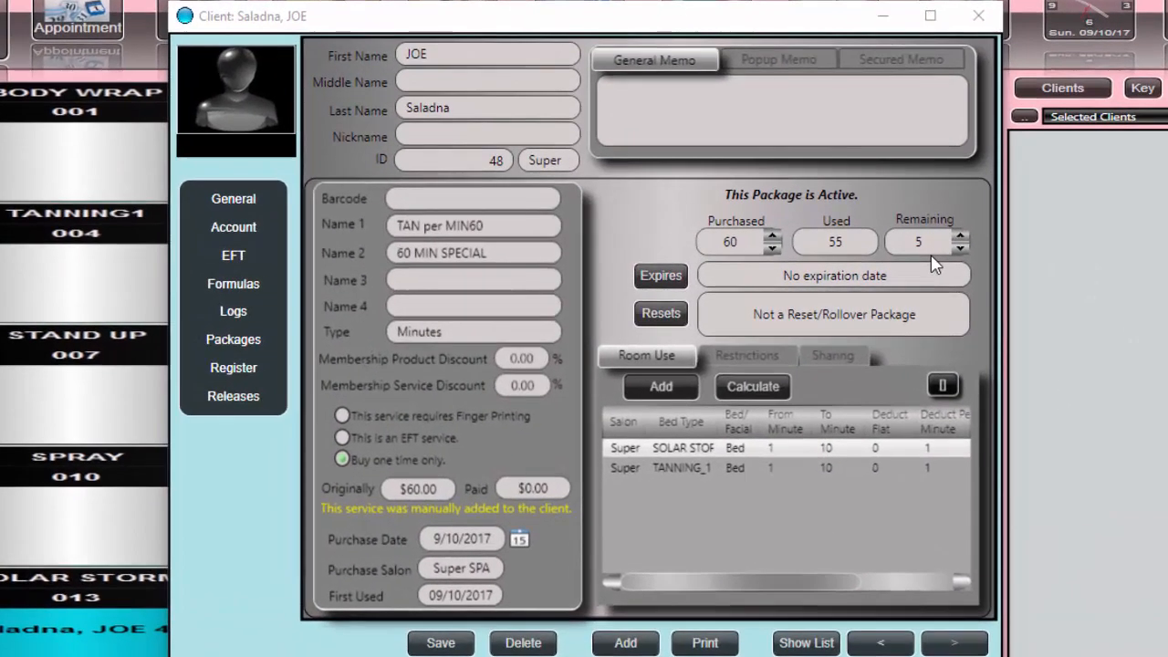
{"action": "left_click", "coordinate": [881, 643]}
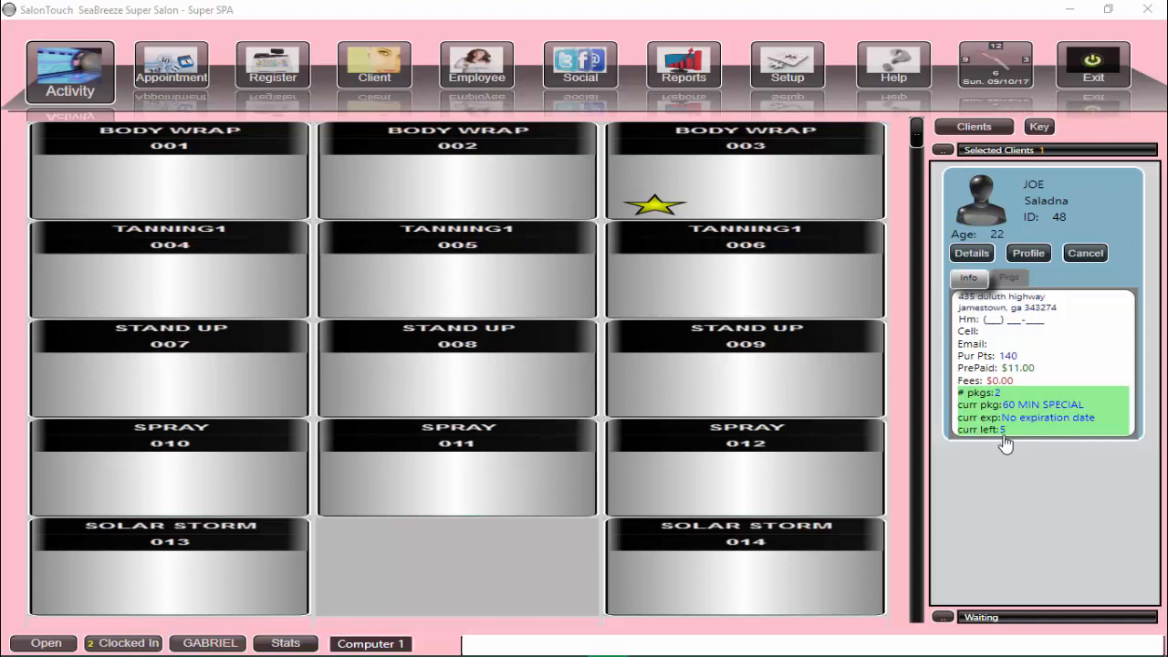
- Check the client into SOLAR STORM room 013 on the 60 MIN SPECIAL for 10 minutes, declining to borrow from other packages
{"action": "left_click", "coordinate": [203, 588]}
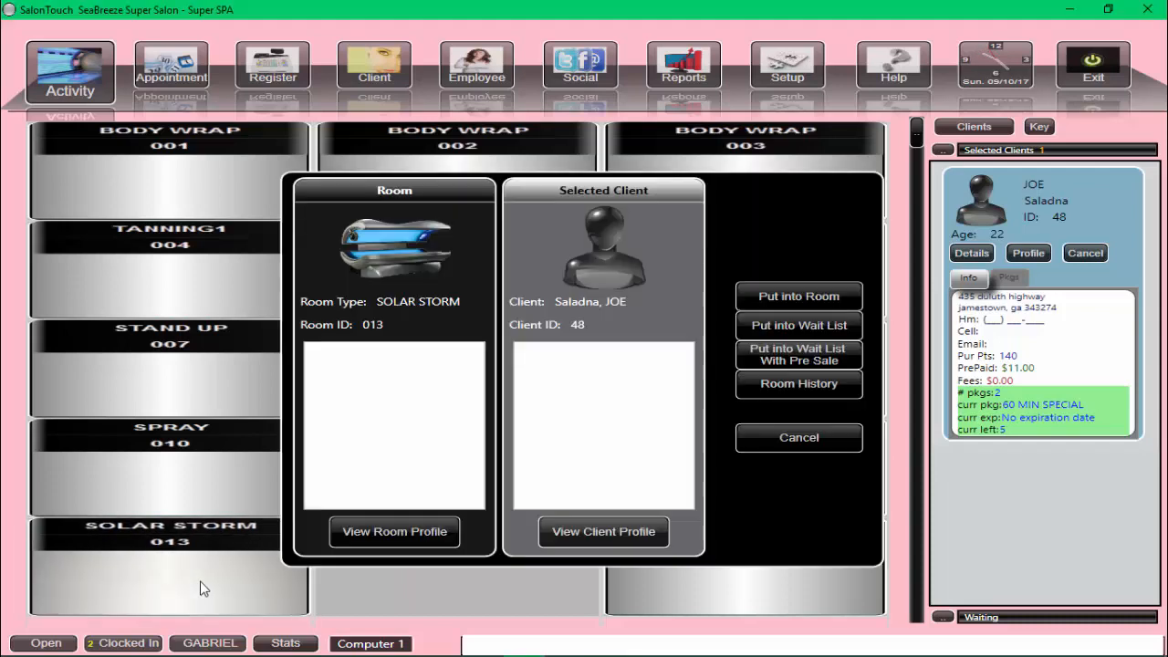
{"action": "left_click", "coordinate": [805, 295]}
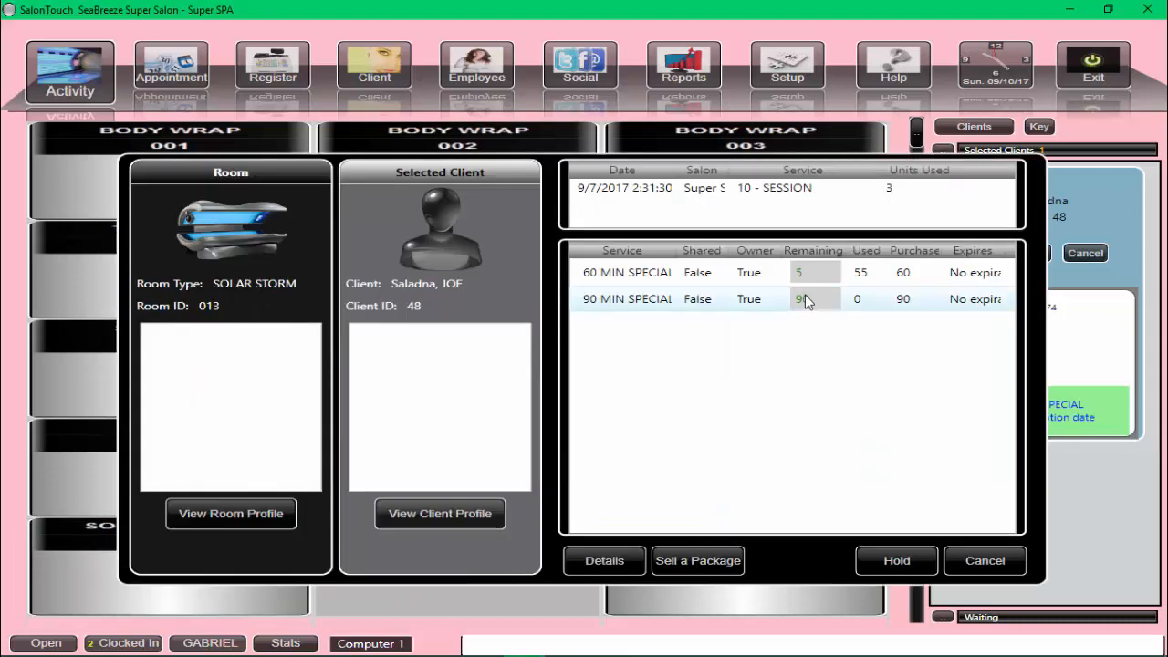
{"action": "left_click", "coordinate": [651, 276]}
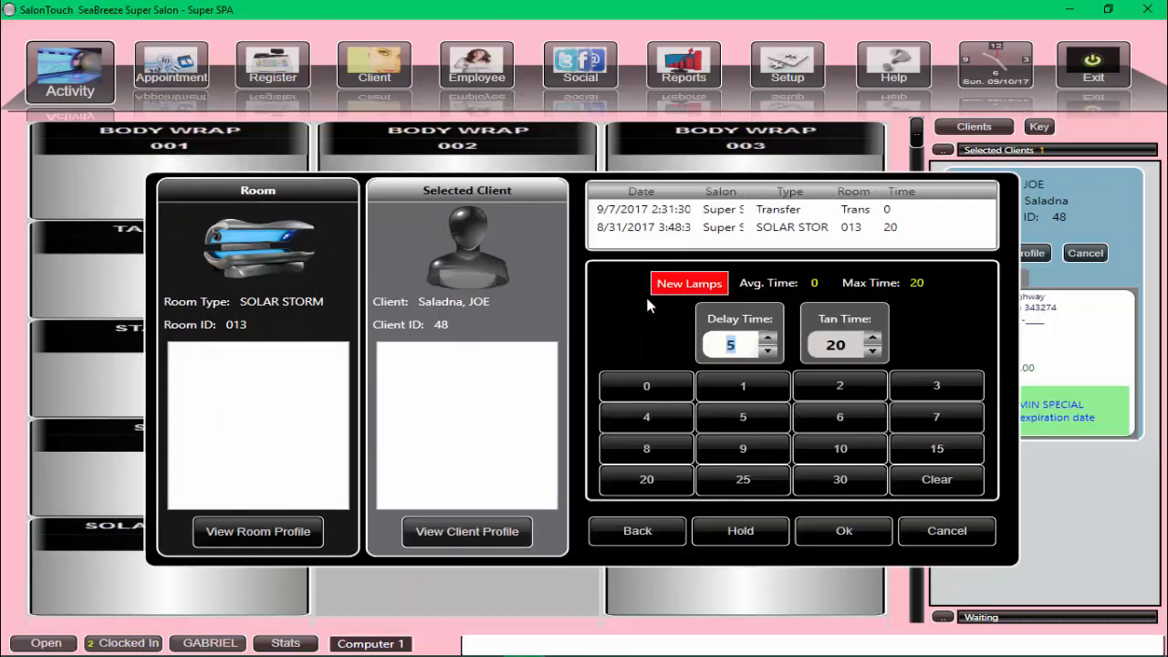
{"action": "left_click", "coordinate": [821, 350]}
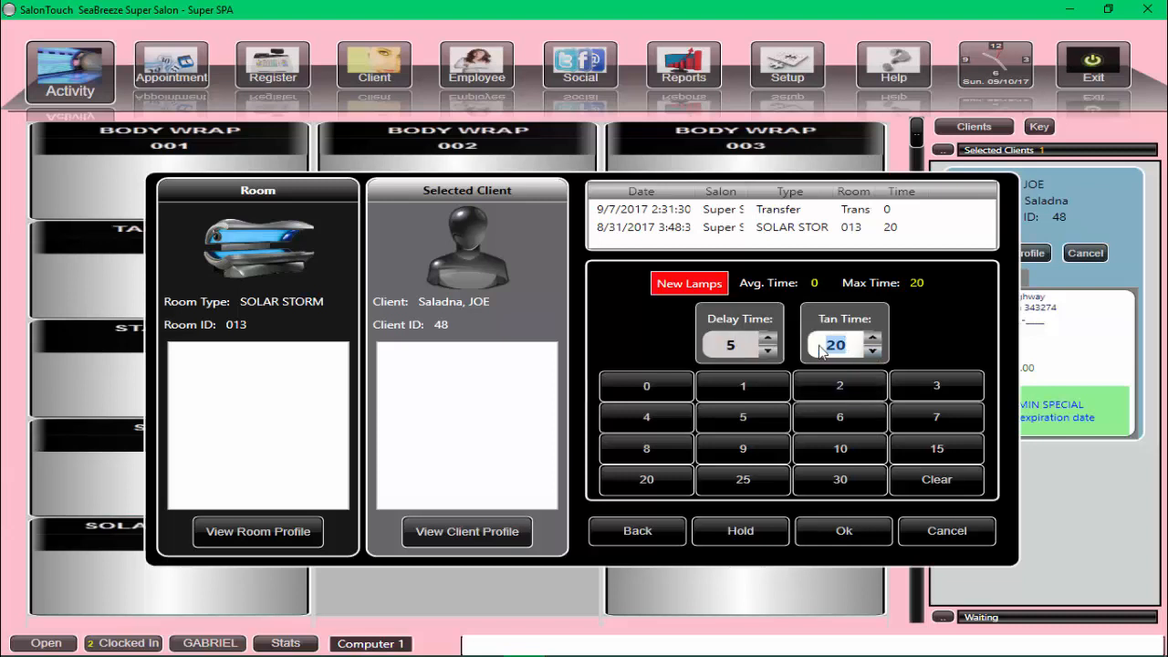
{"action": "type", "text": "10"}
{"action": "left_click", "coordinate": [834, 535]}
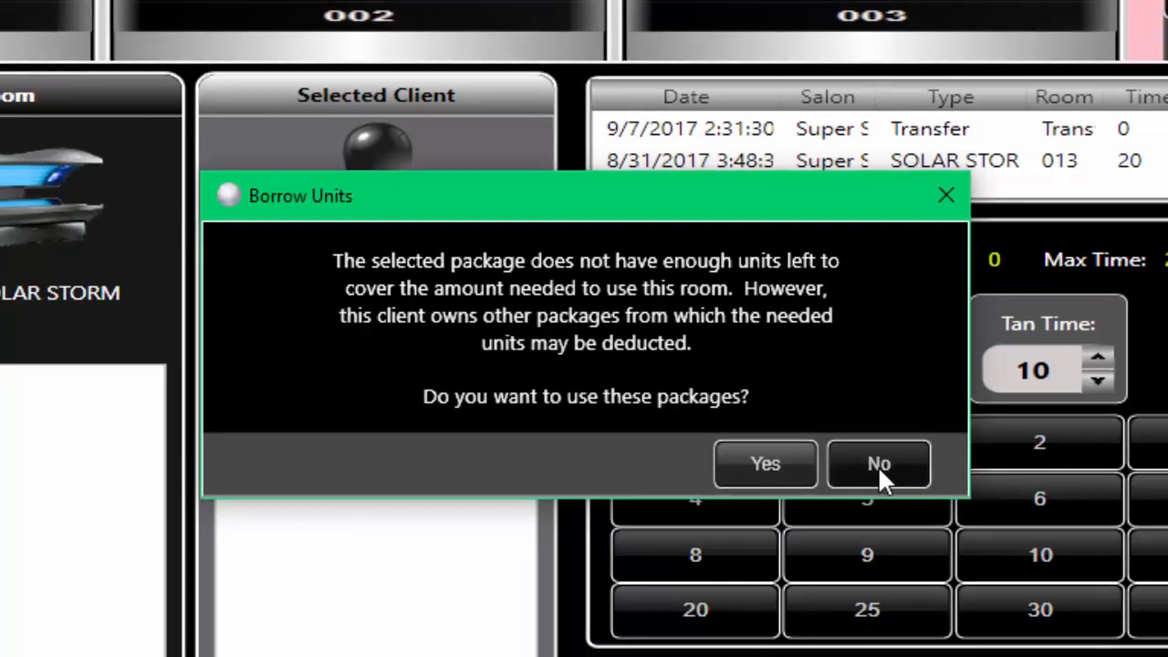
{"action": "left_click", "coordinate": [891, 471]}
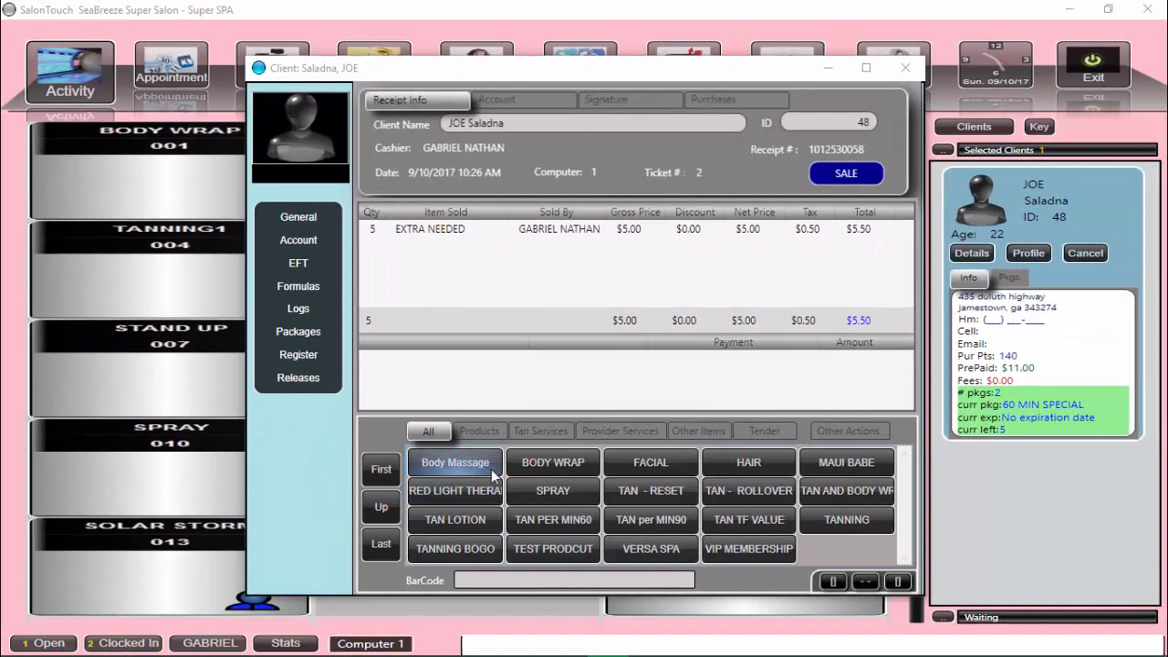
- Pay the full $5.50 balance for the extra units in cash and complete the sale
{"action": "left_click", "coordinate": [758, 434]}
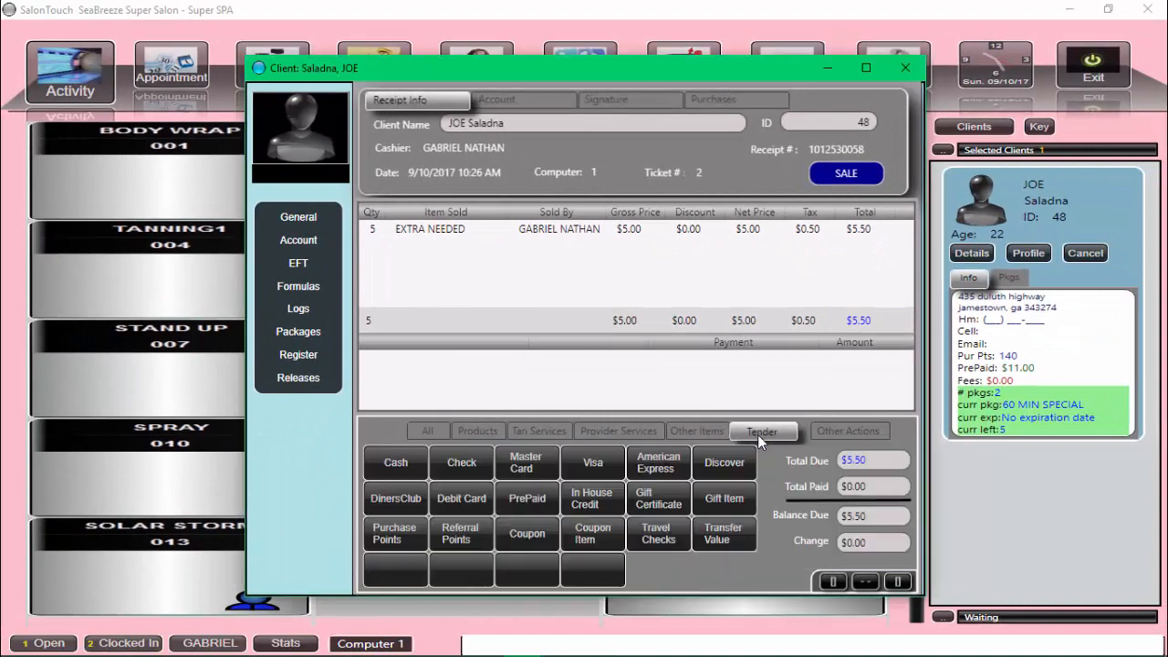
{"action": "left_click", "coordinate": [397, 465]}
{"action": "left_click", "coordinate": [684, 435]}
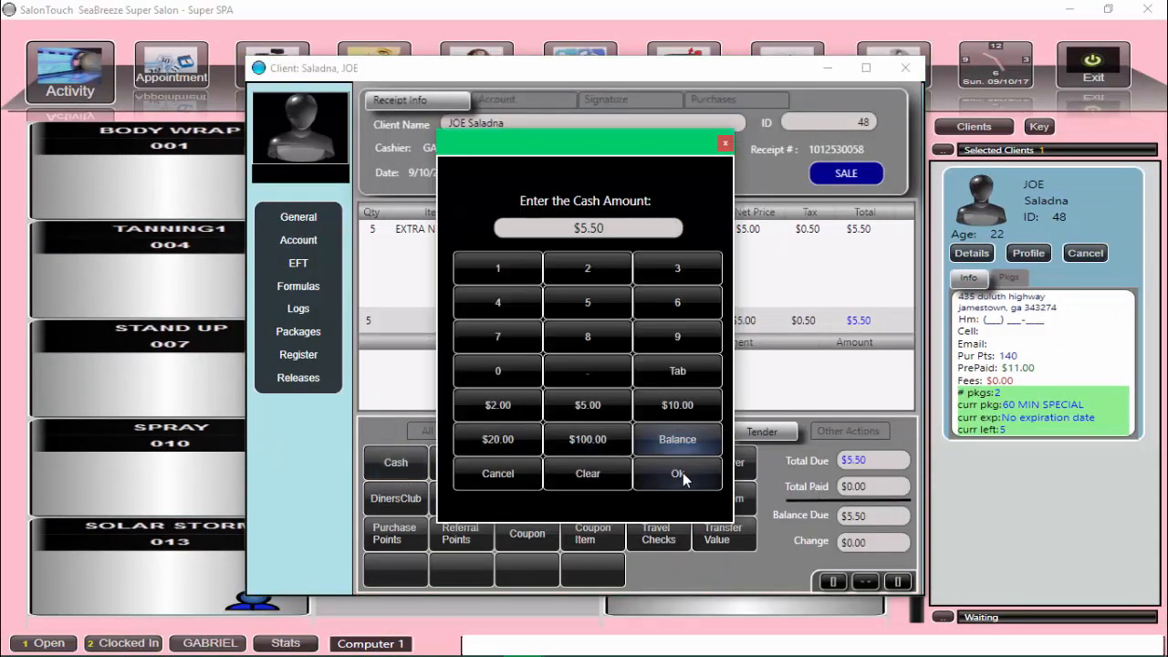
{"action": "left_click", "coordinate": [680, 473]}
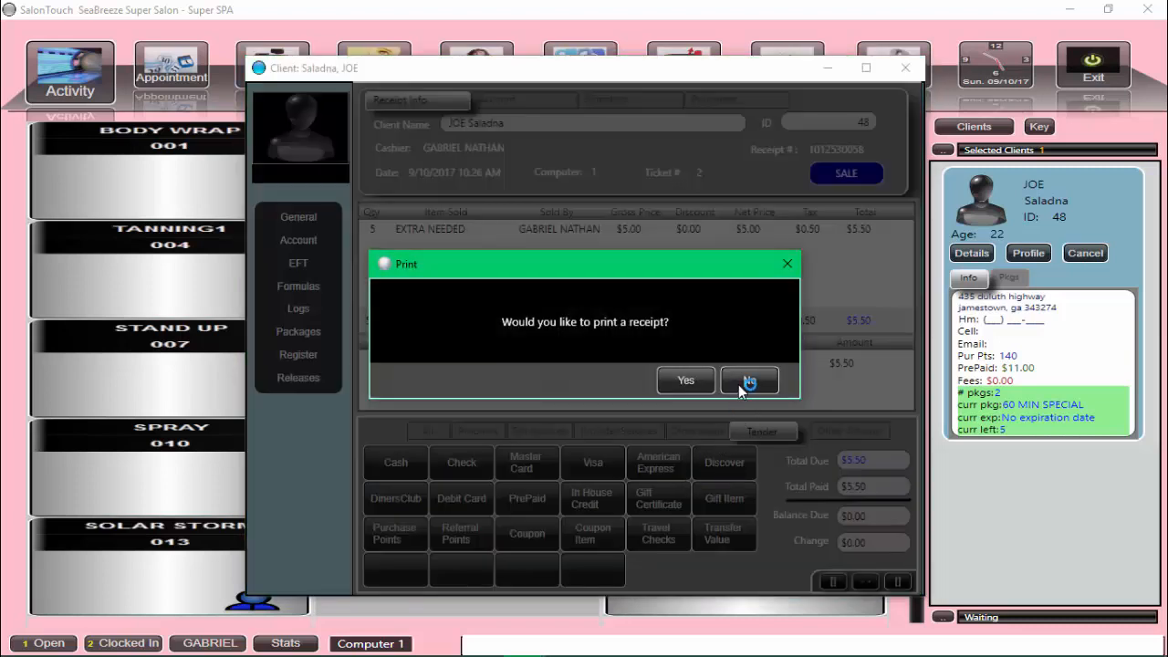
{"action": "left_click", "coordinate": [744, 382]}
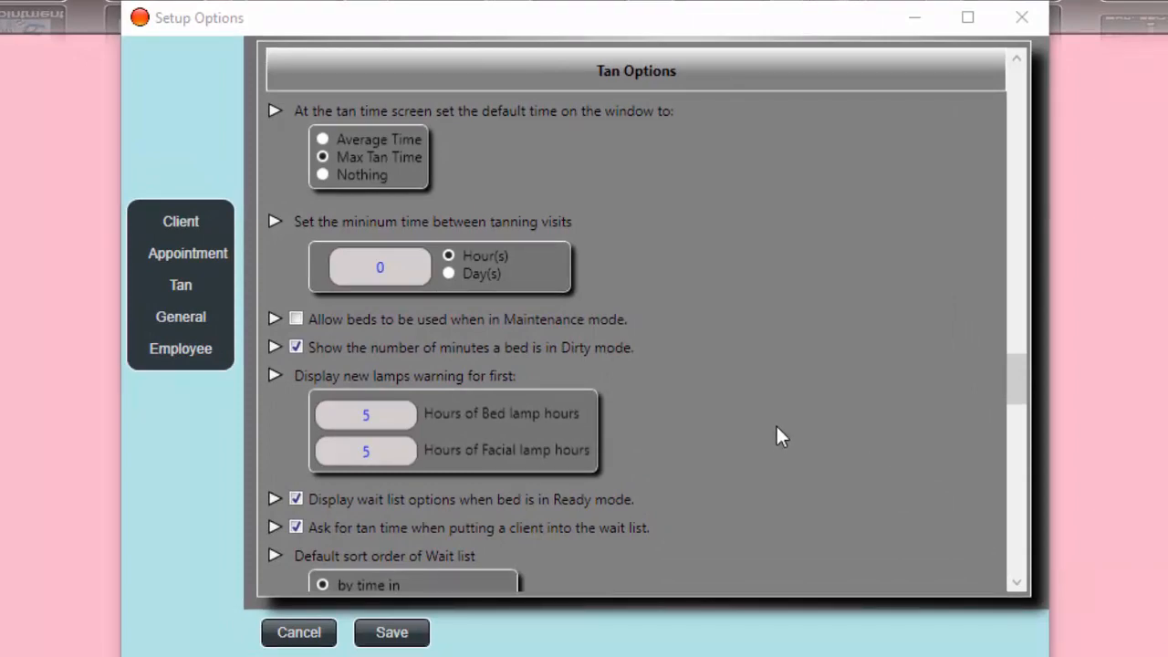
- Turn off automatic borrowing from same-type packages in the Tan options and save the setup
{"action": "scroll", "coordinate": [899, 460], "scroll_direction": "down", "scroll_amount": 3}
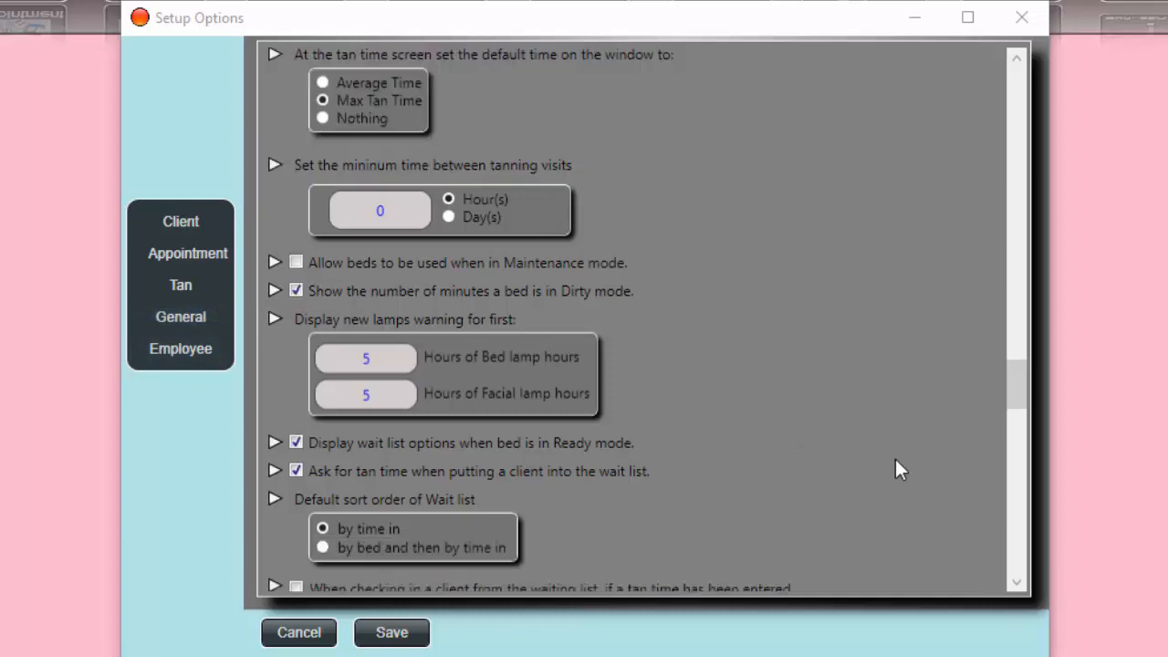
{"action": "scroll", "coordinate": [876, 456], "scroll_direction": "down", "scroll_amount": 7}
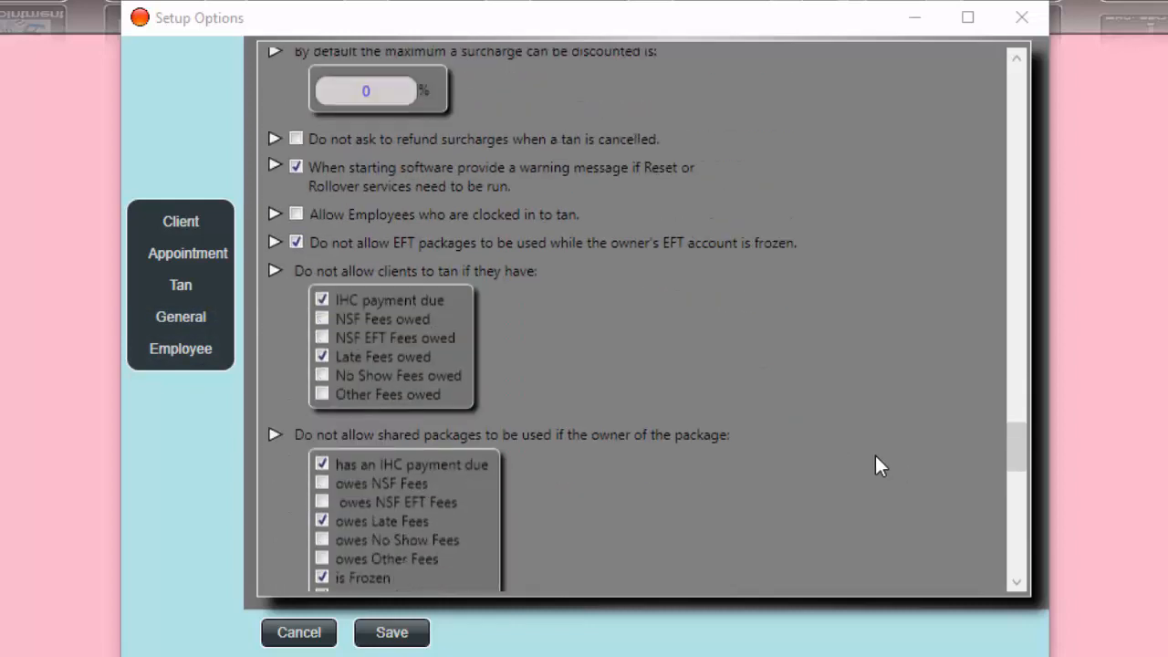
{"action": "scroll", "coordinate": [875, 457], "scroll_direction": "down", "scroll_amount": 2}
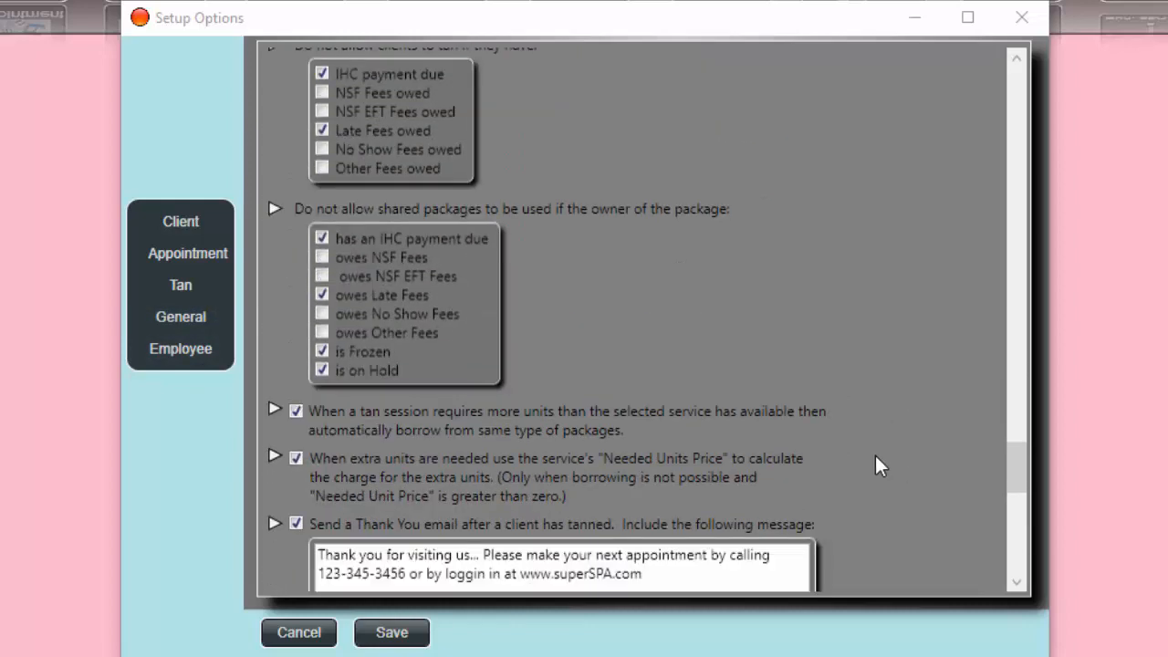
{"action": "left_click", "coordinate": [299, 413]}
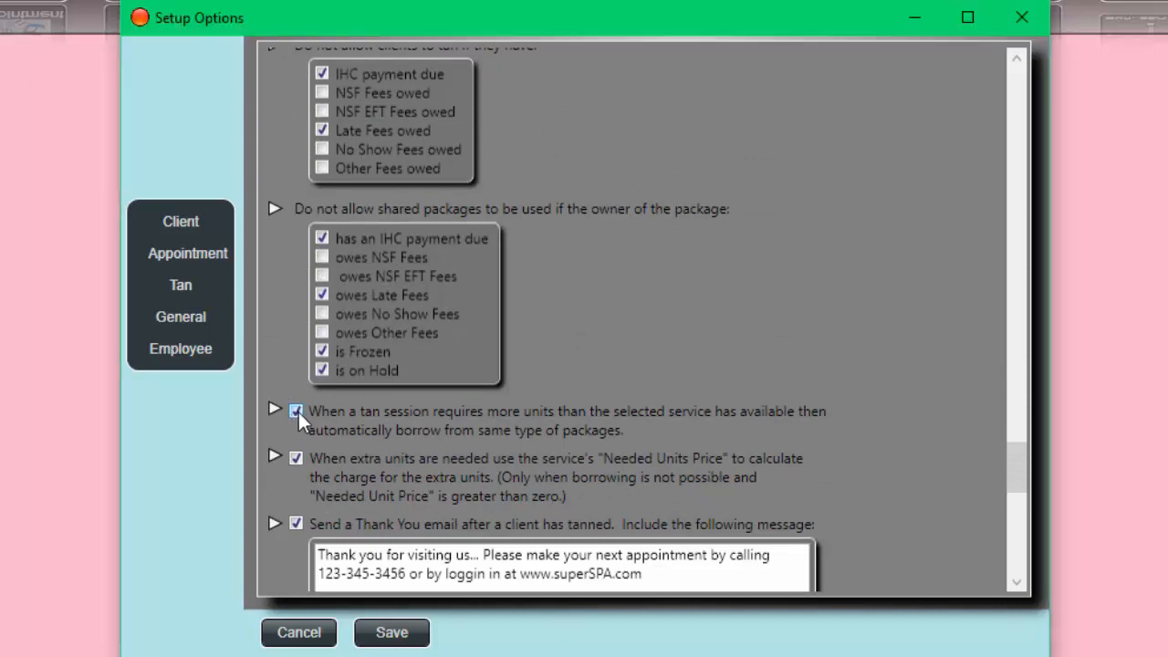
{"action": "left_click", "coordinate": [385, 636]}
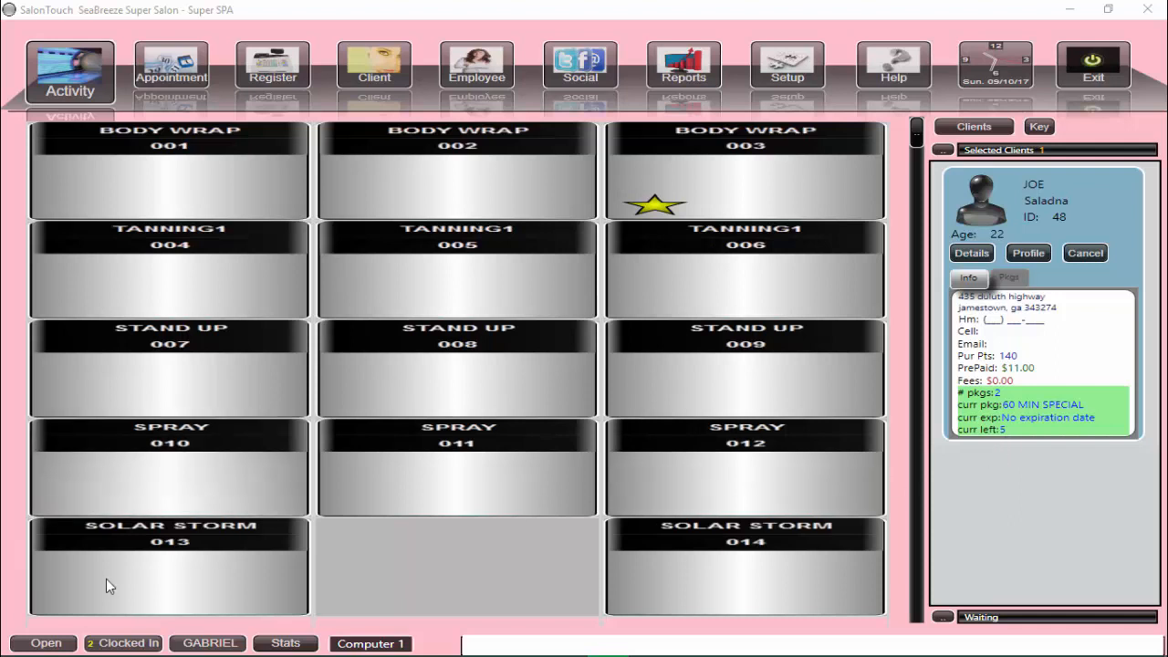
- Start a 10-minute tan in SOLAR STORM room 013 on the client's 60 MIN SPECIAL and agree to use other packages for missing units
{"action": "left_click", "coordinate": [175, 588]}
{"action": "left_click", "coordinate": [777, 293]}
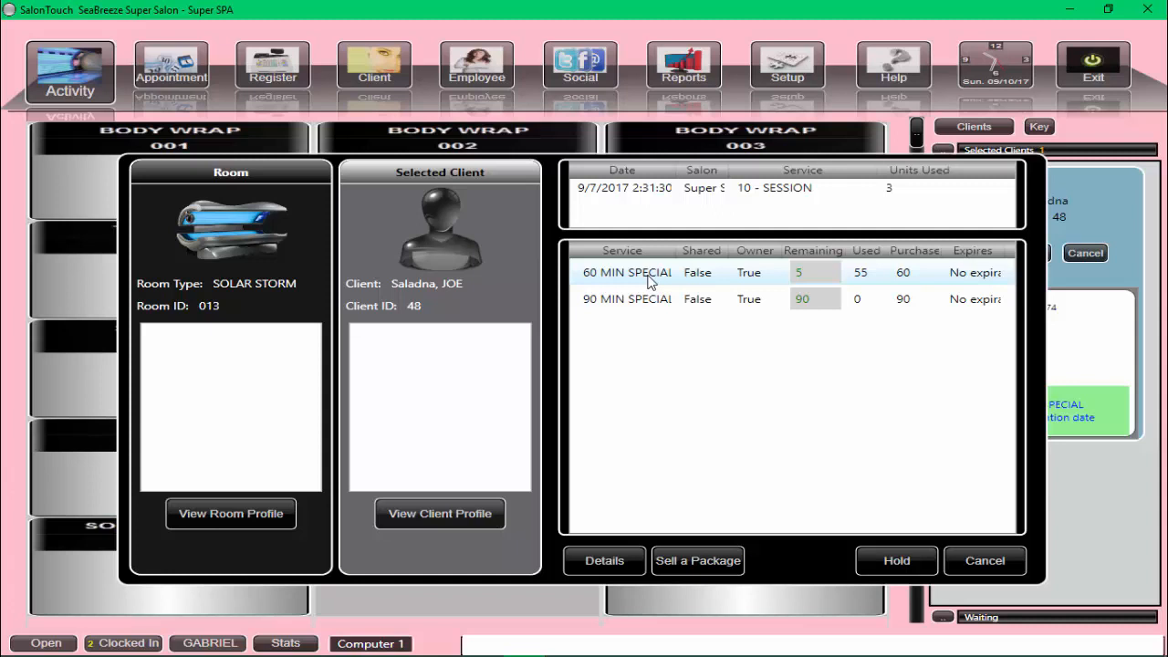
{"action": "double_click", "coordinate": [649, 276]}
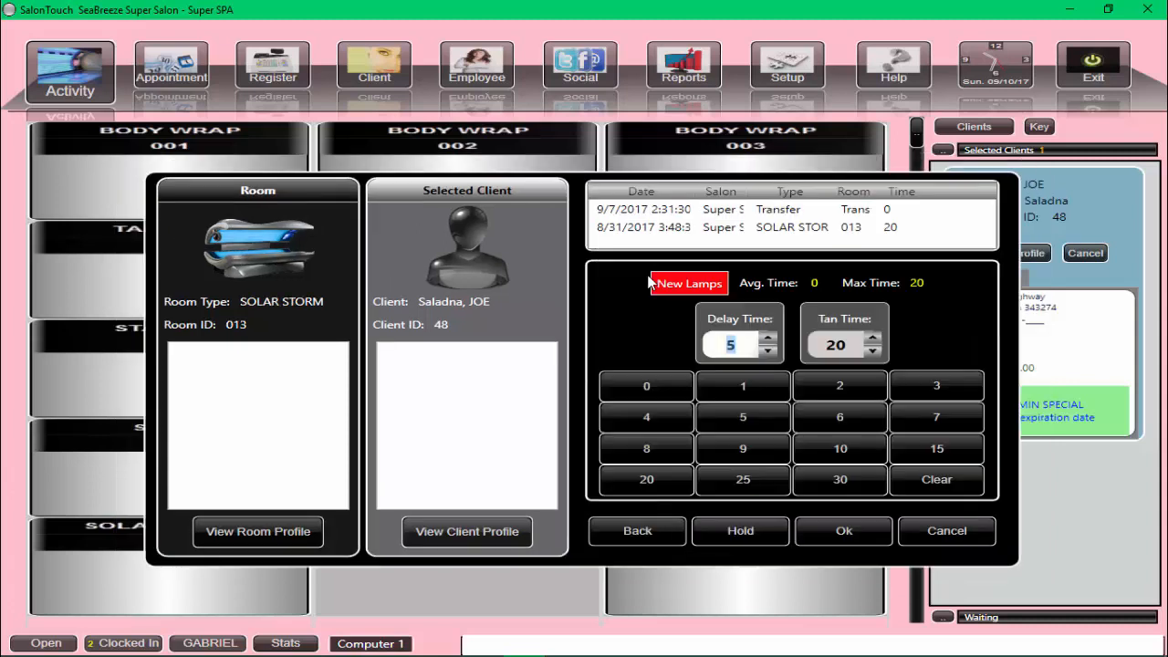
{"action": "left_click", "coordinate": [854, 344]}
{"action": "type", "text": "10"}
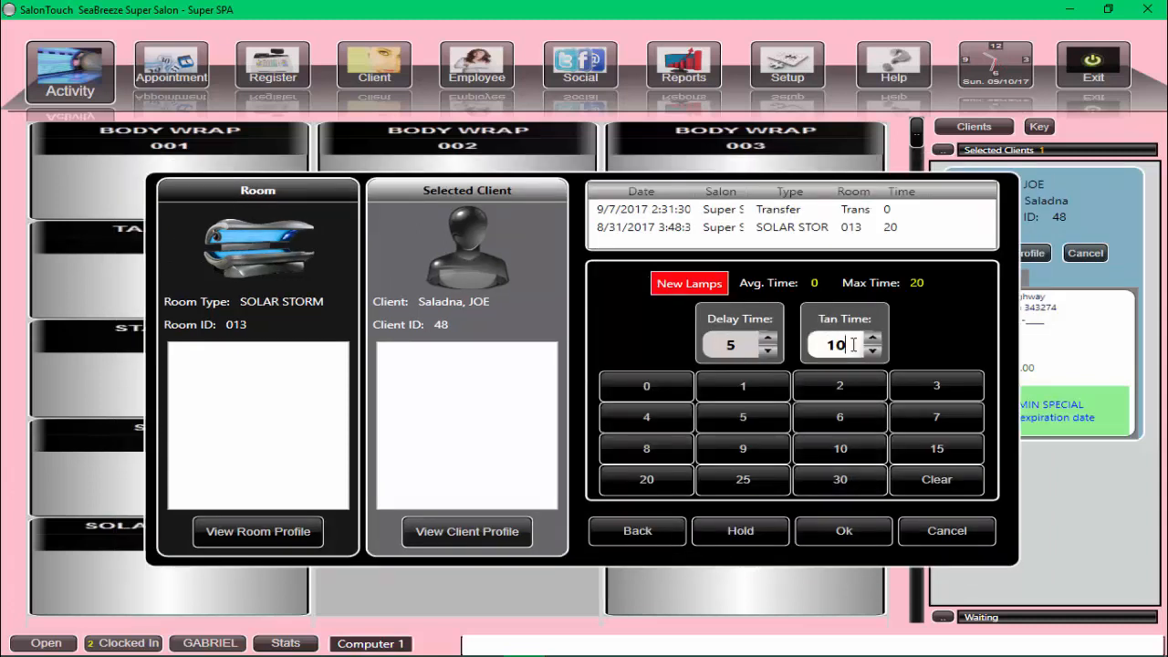
{"action": "left_click", "coordinate": [836, 534]}
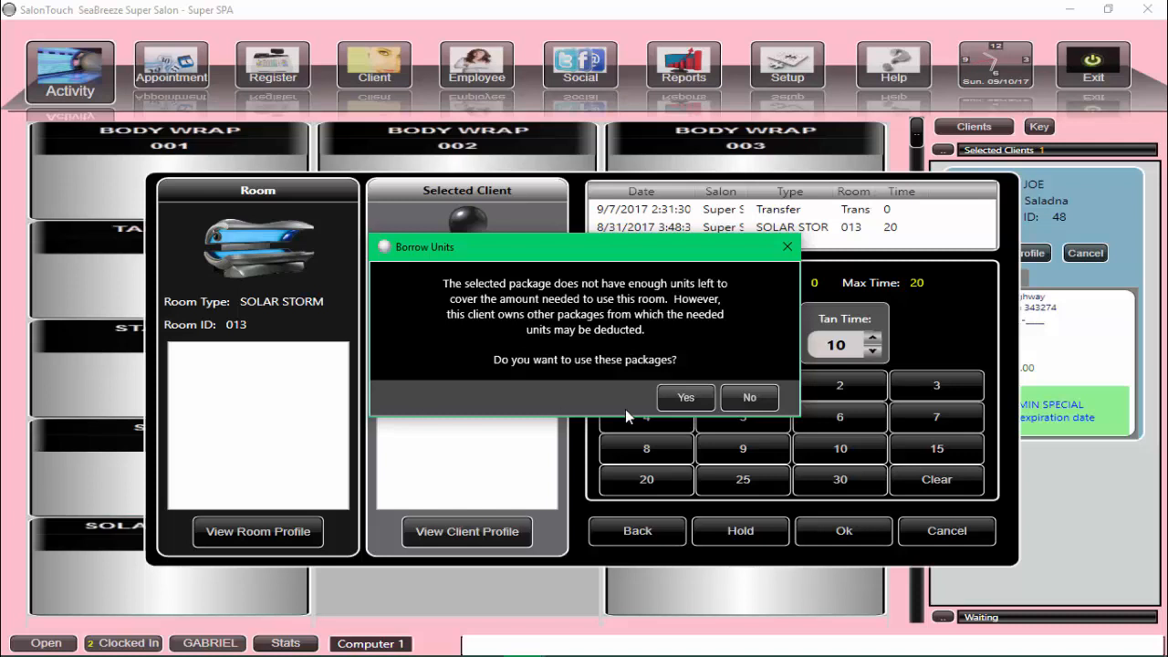
{"action": "left_click", "coordinate": [677, 403]}
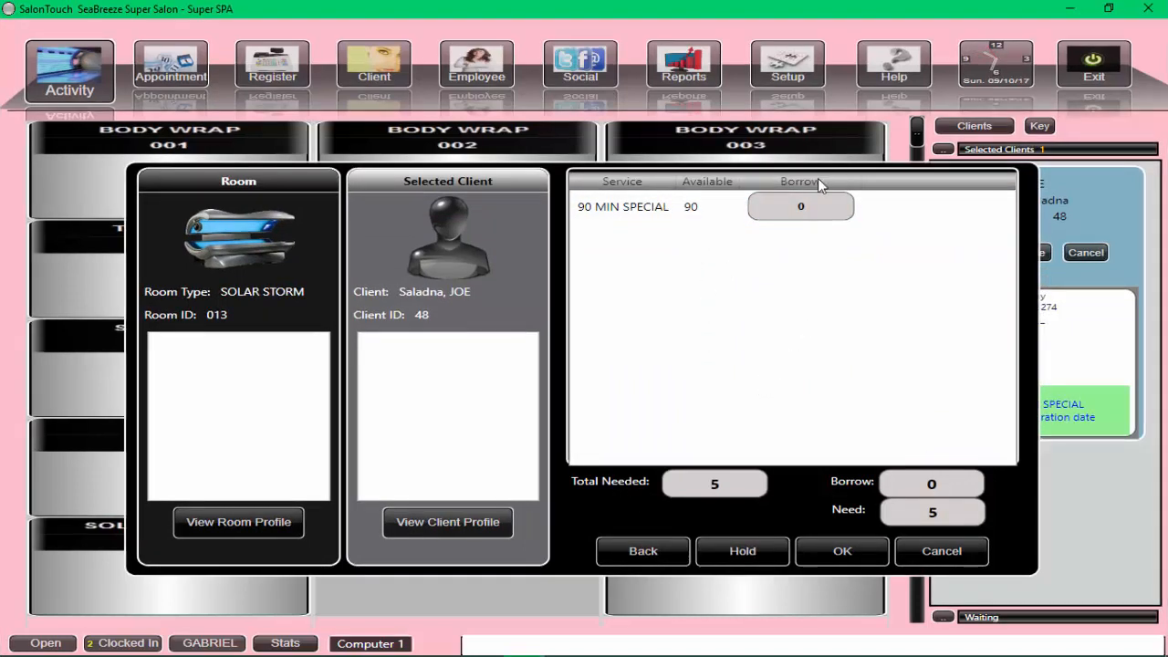
- Borrow 5 units from the 90 MIN SPECIAL and complete the client's check-in
{"action": "left_click", "coordinate": [809, 205]}
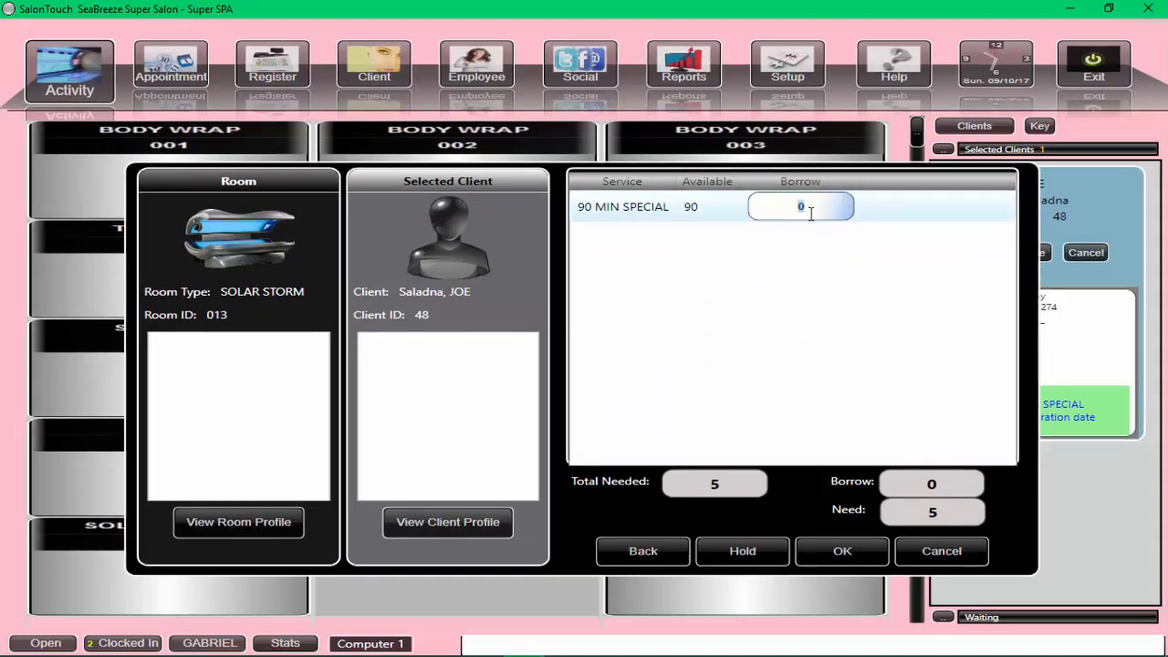
{"action": "type", "text": "5"}
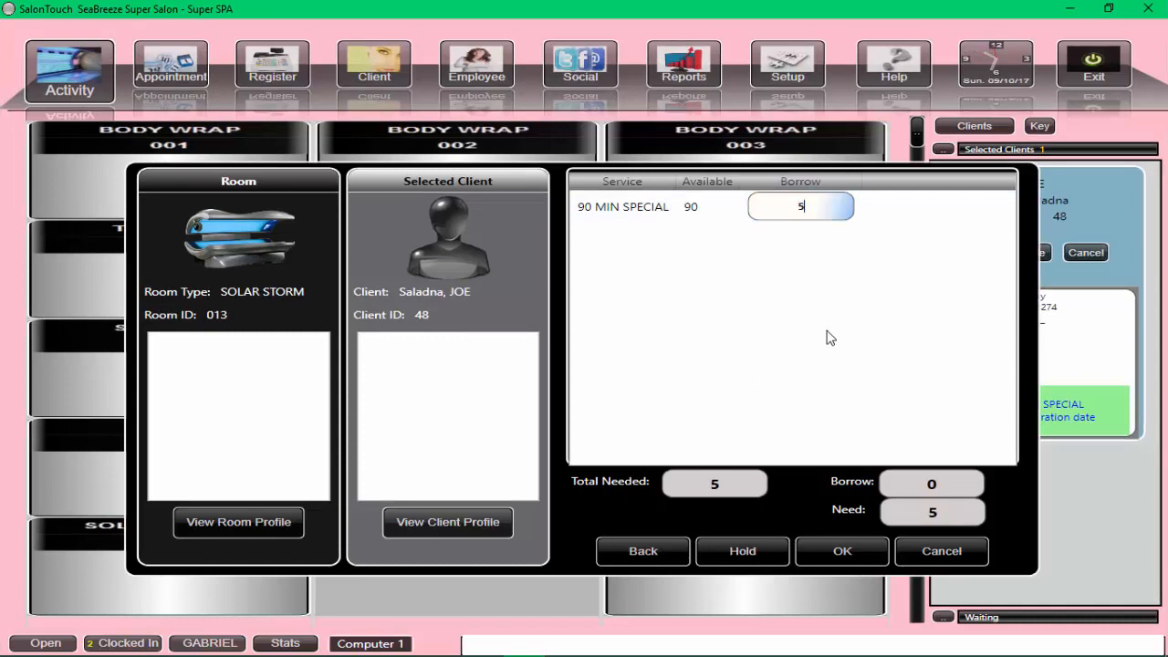
{"action": "left_click", "coordinate": [843, 551]}
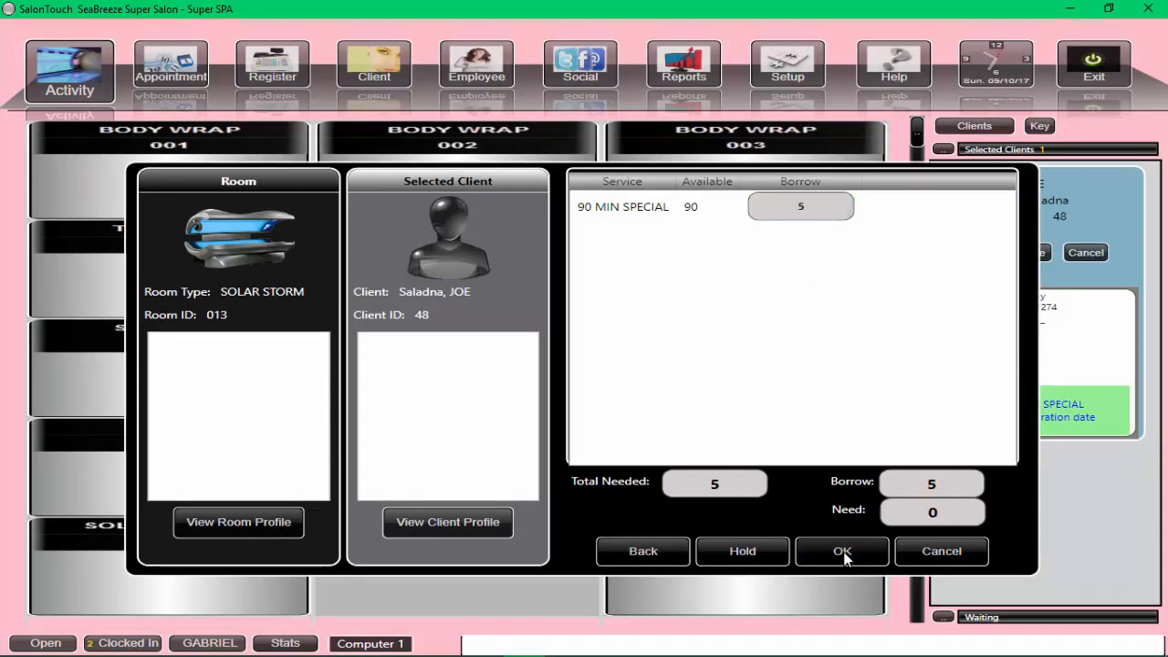
{"action": "left_click", "coordinate": [841, 551]}
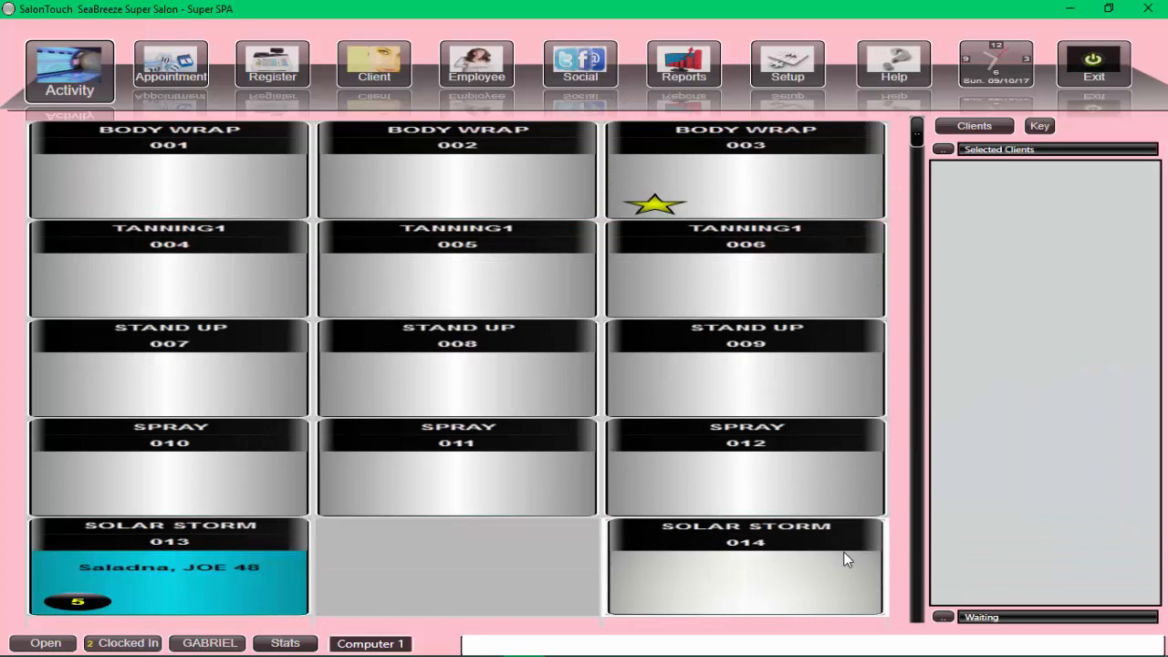